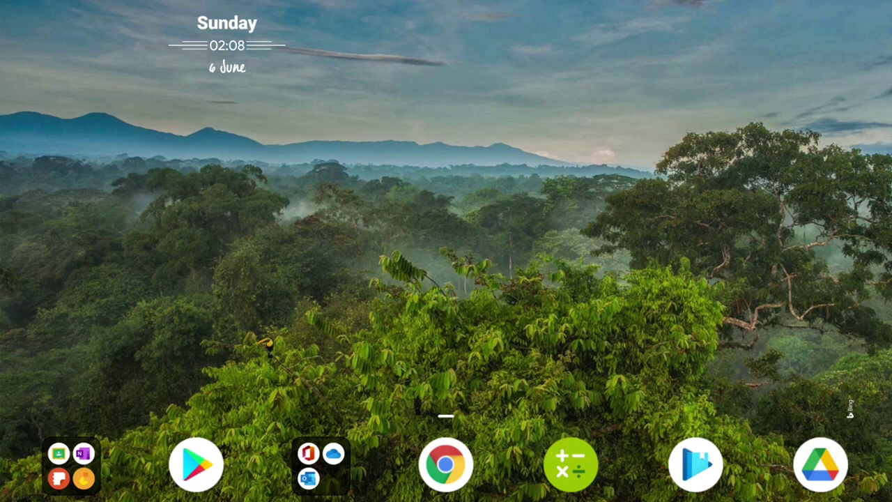
# Swipe up to the Android app drawer and launch AnyDesk
pyautogui.moveTo(446, 391); pyautogui.dragTo(446, 174)
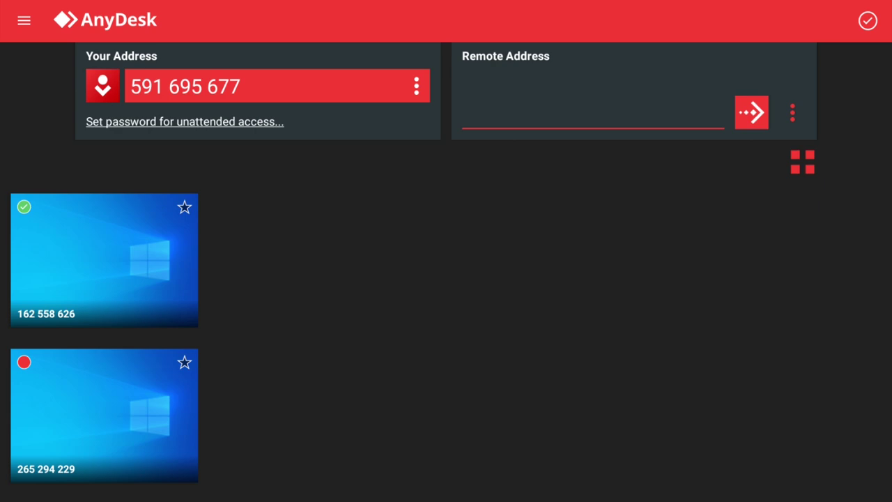
# Connect to the remote PC by its AnyDesk address, then minimize the session window
pyautogui.click(474, 113)
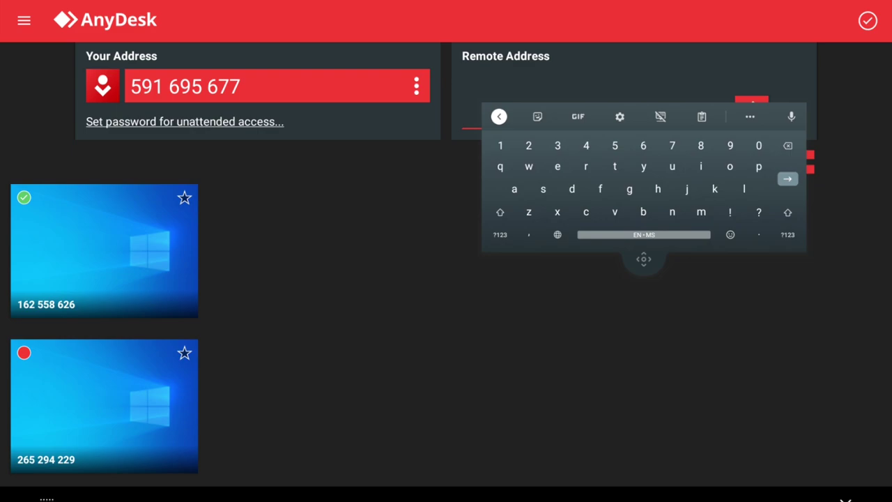
pyautogui.write('16')
pyautogui.moveTo(643, 258); pyautogui.dragTo(638, 362)
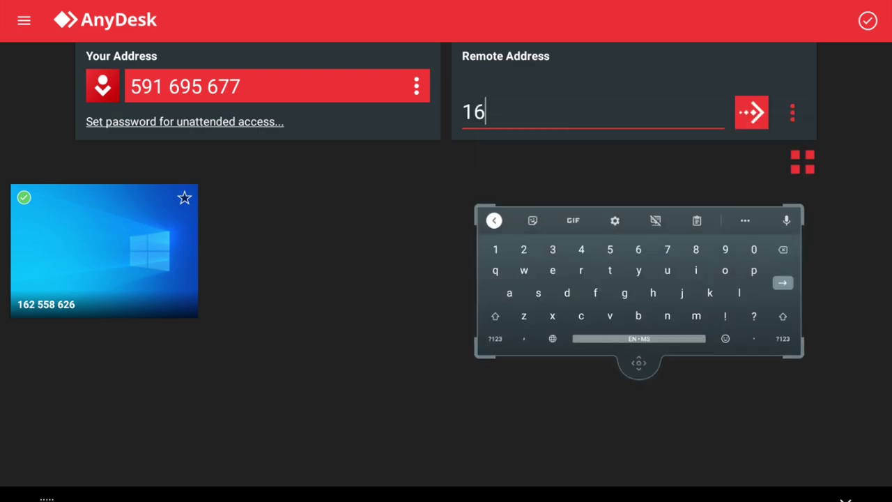
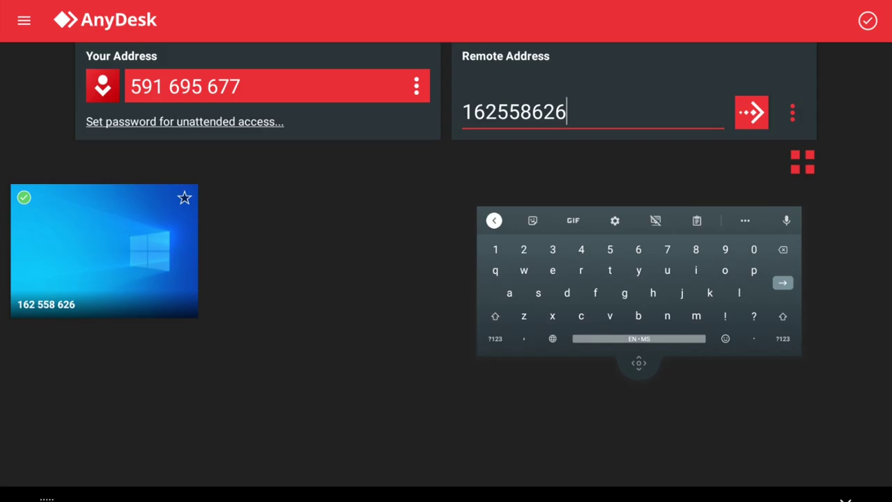
pyautogui.press('Return')
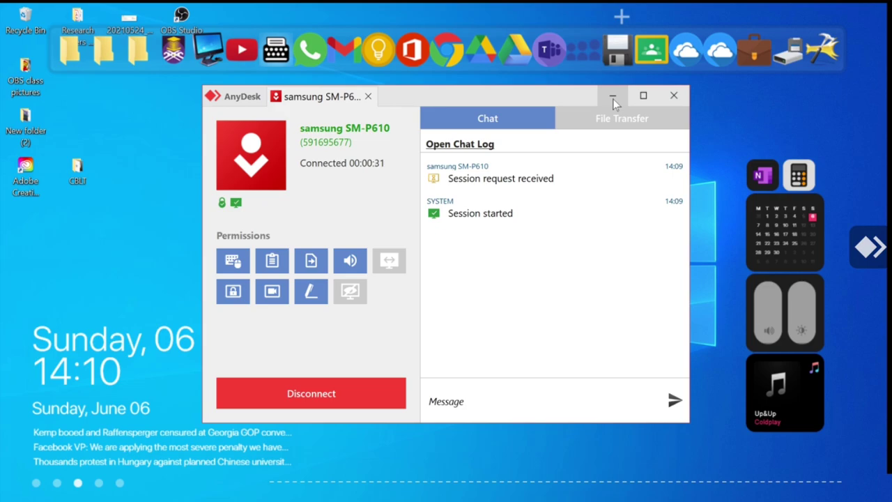
pyautogui.click(613, 99)
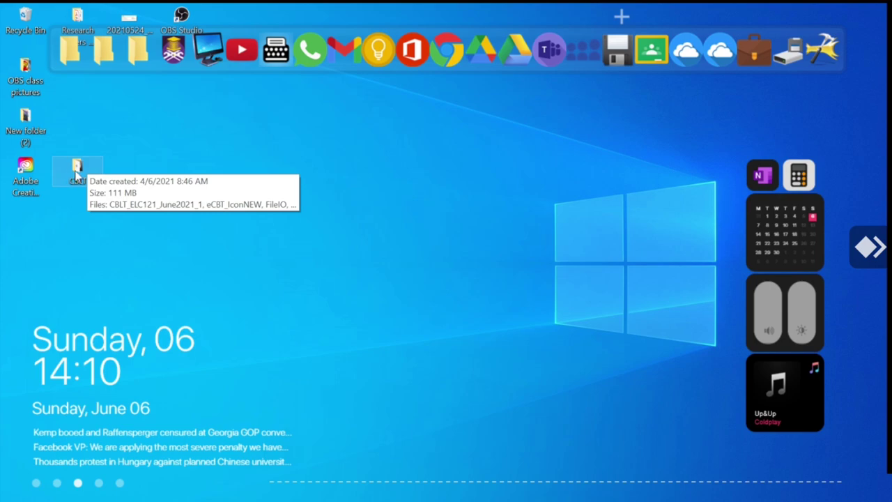
# Open the CBLT folder from the remote Windows desktop in File Explorer
pyautogui.click(76, 174)
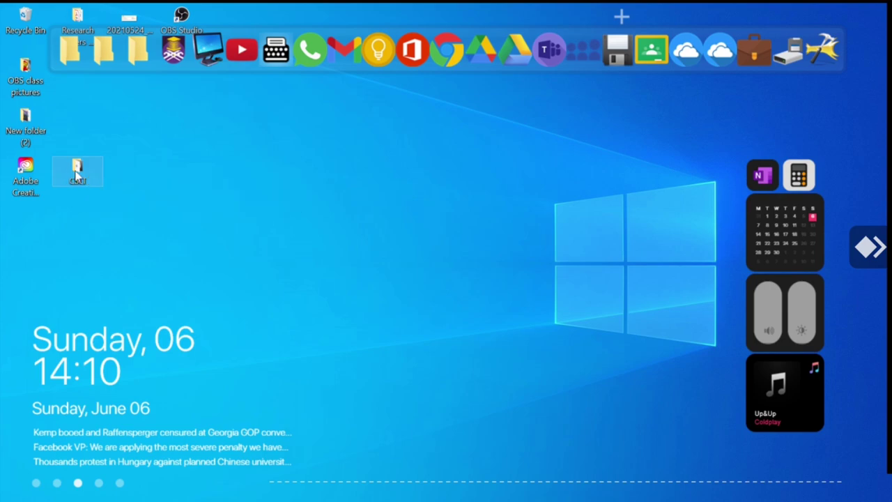
pyautogui.doubleClick(77, 174)
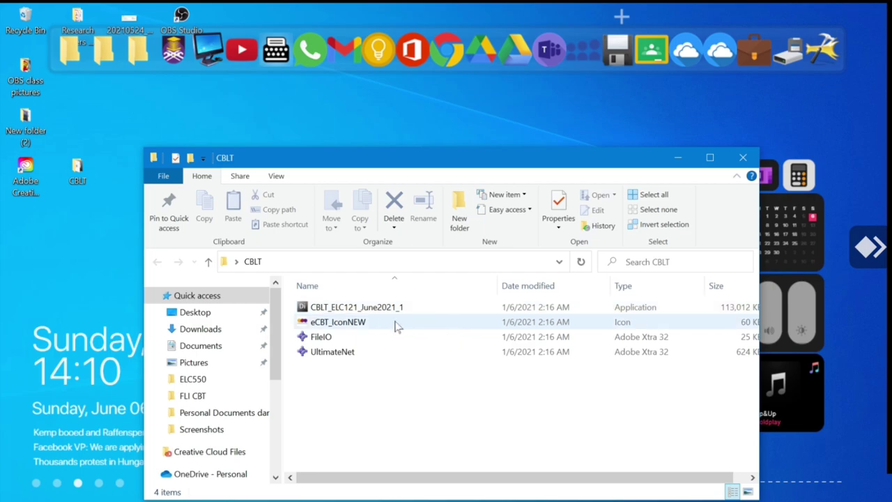
pyautogui.moveTo(302, 317)
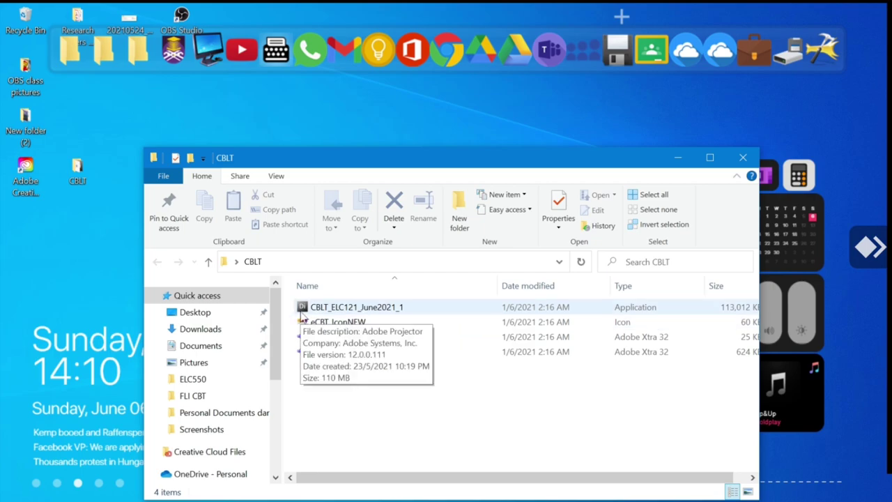
# Run CBLT_ELC121_June2021_1 from the CBLT folder
pyautogui.click(341, 307)
pyautogui.rightClick(343, 309)
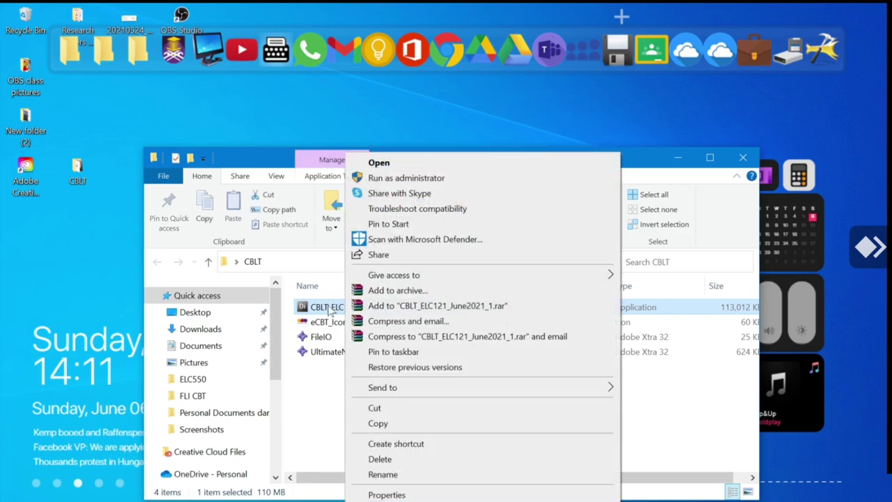
pyautogui.click(322, 313)
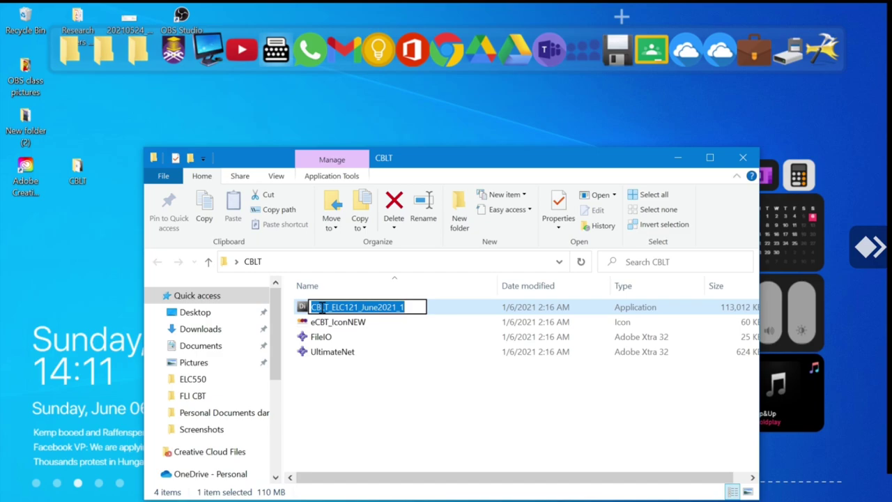
pyautogui.click(447, 312)
pyautogui.doubleClick(447, 312)
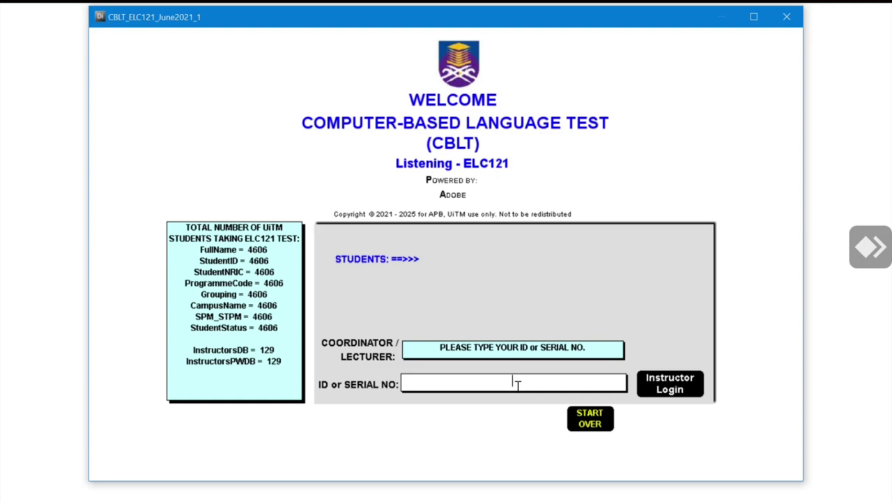
# Show AnyDesk's on-screen keyboard from the session controls' input options
pyautogui.click(871, 247)
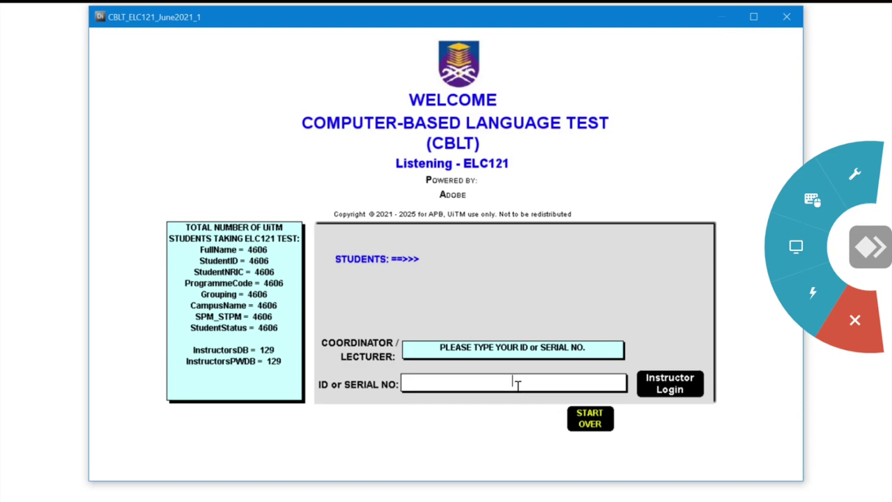
pyautogui.click(812, 200)
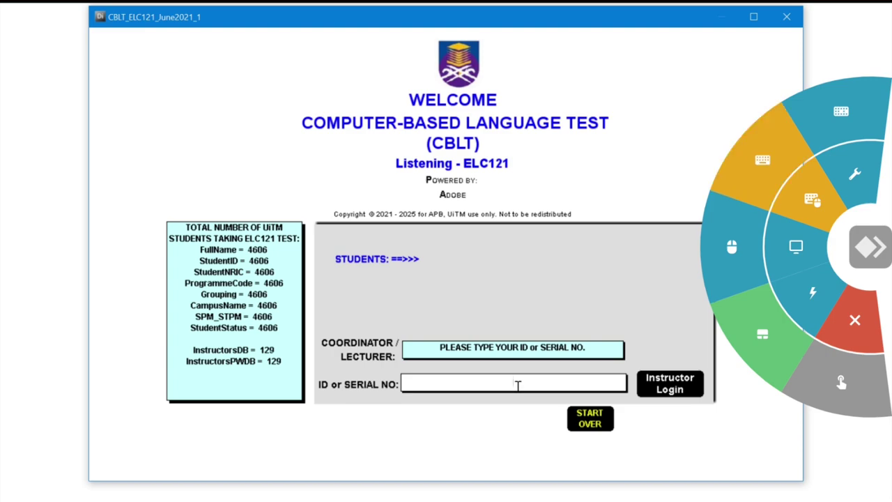
pyautogui.click(762, 160)
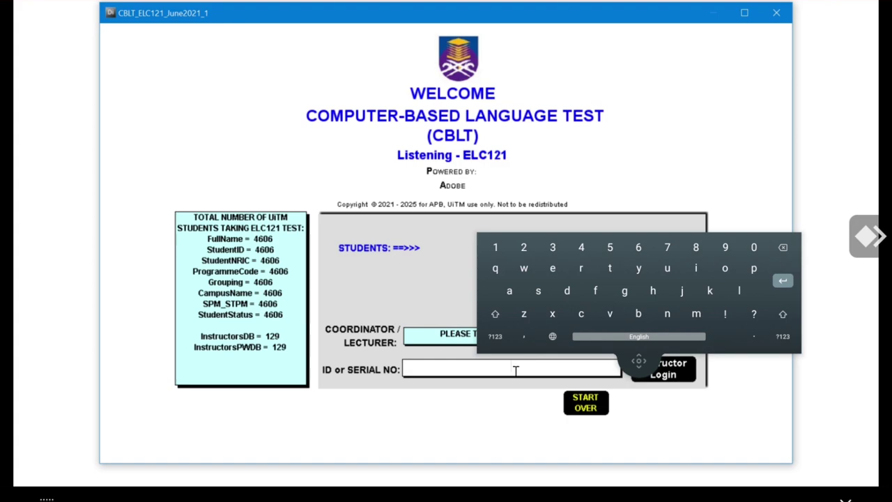
# Log in with the instructor ID, acknowledge the confirmation, and begin student e-Testing
pyautogui.moveTo(640, 360); pyautogui.dragTo(643, 264)
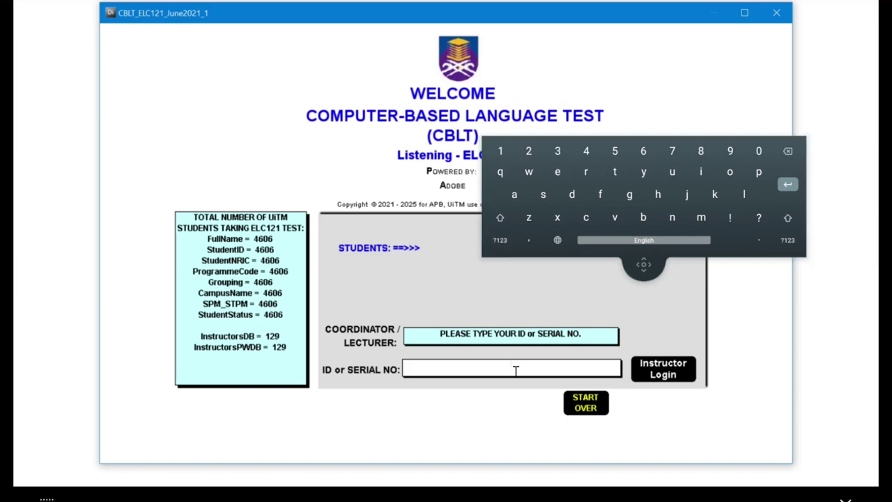
pyautogui.write('11111')
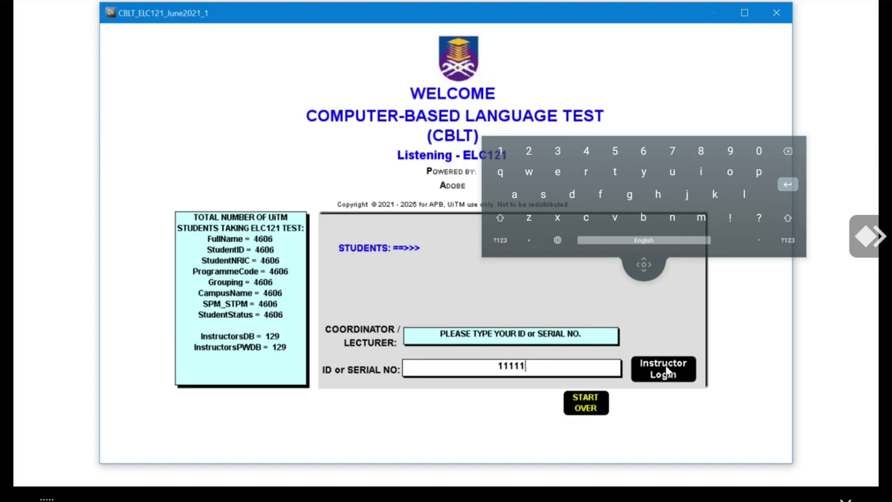
pyautogui.click(666, 369)
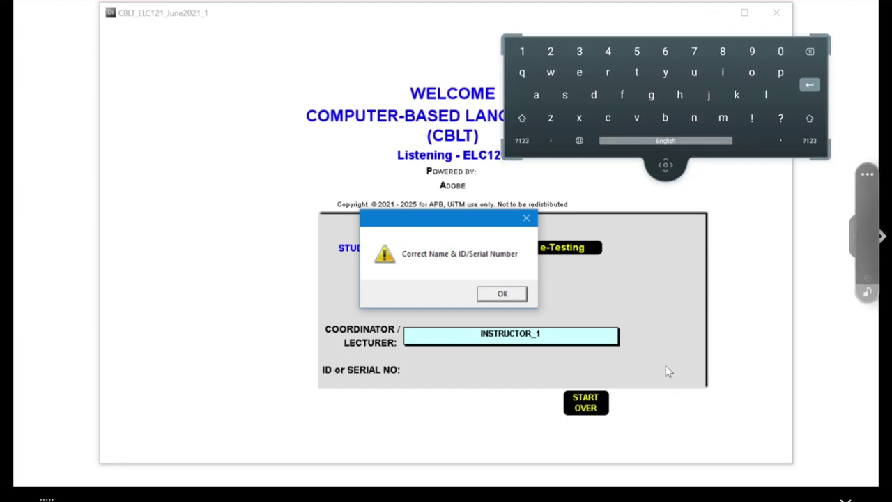
pyautogui.click(512, 294)
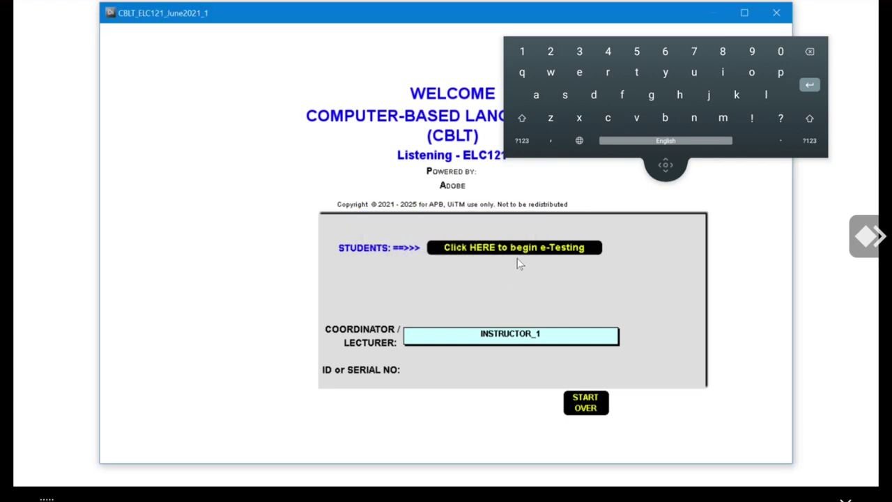
pyautogui.click(520, 249)
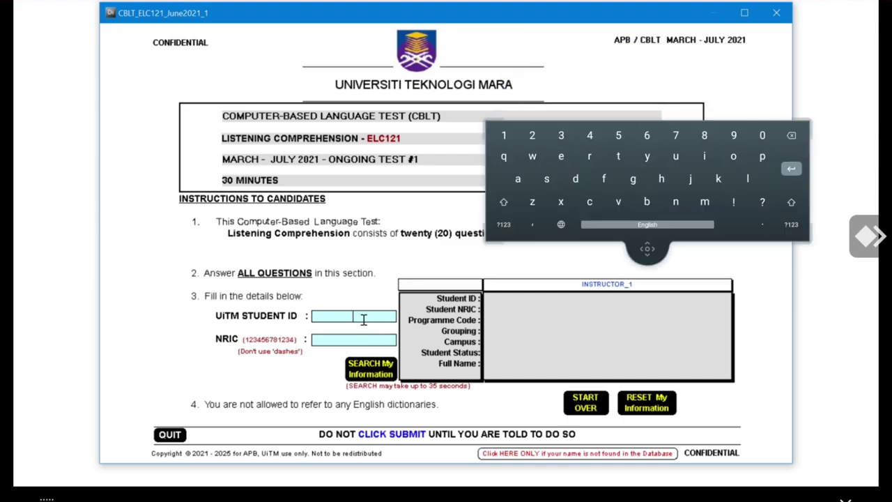
# Enter the student ID and NRIC, search the student's information, and submit to proceed
pyautogui.write('1')
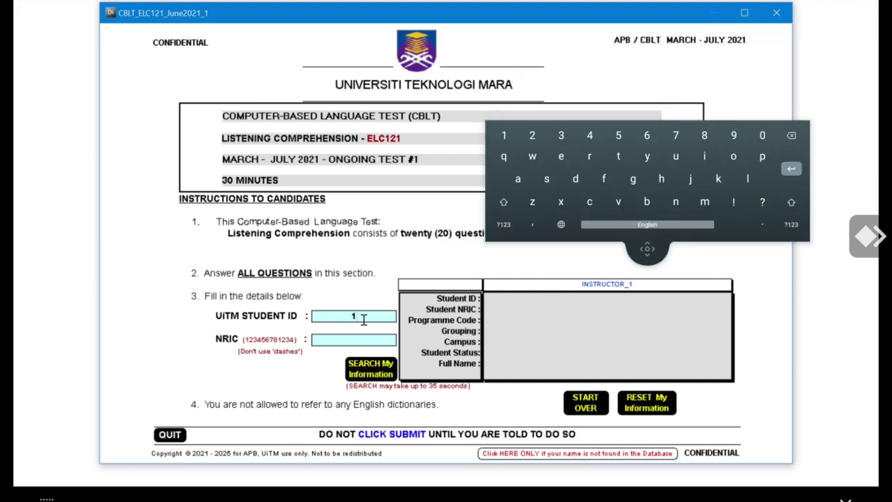
pyautogui.write('234567891')
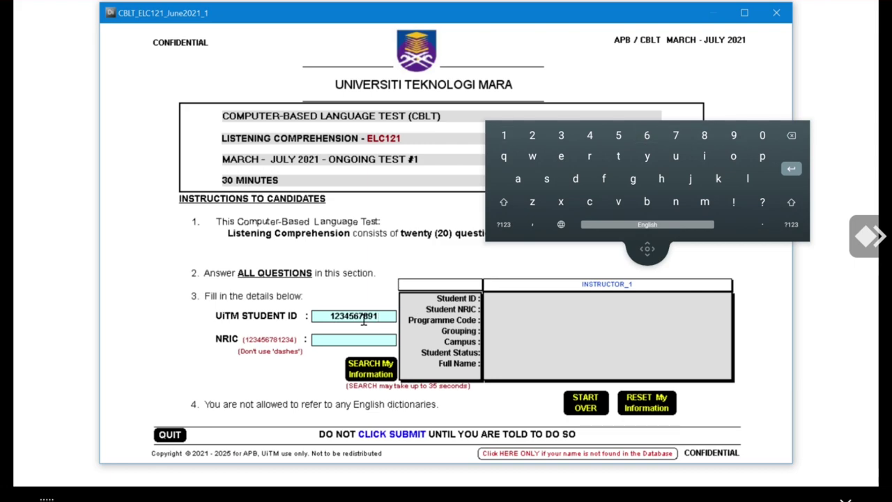
pyautogui.click(350, 341)
pyautogui.write('1234')
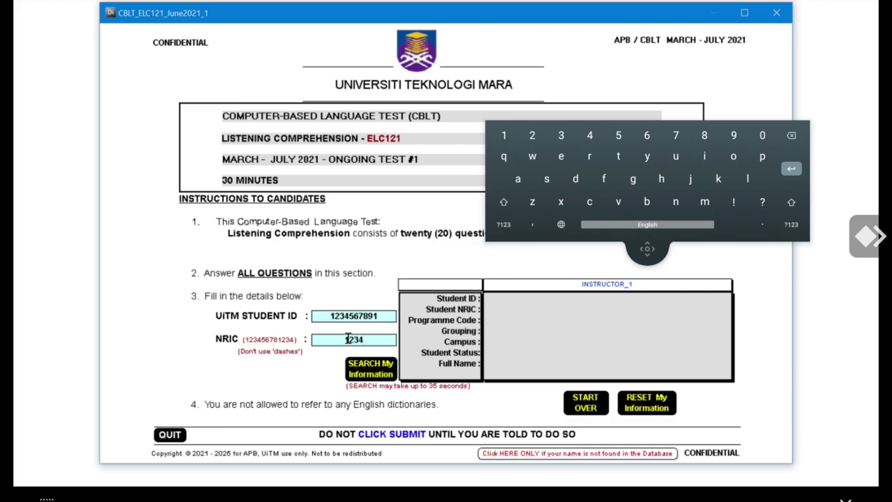
pyautogui.write('56781111')
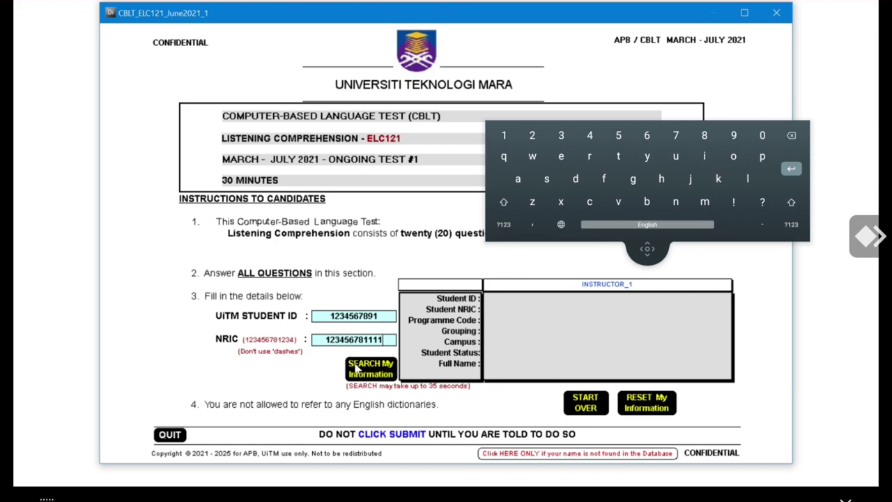
pyautogui.click(356, 369)
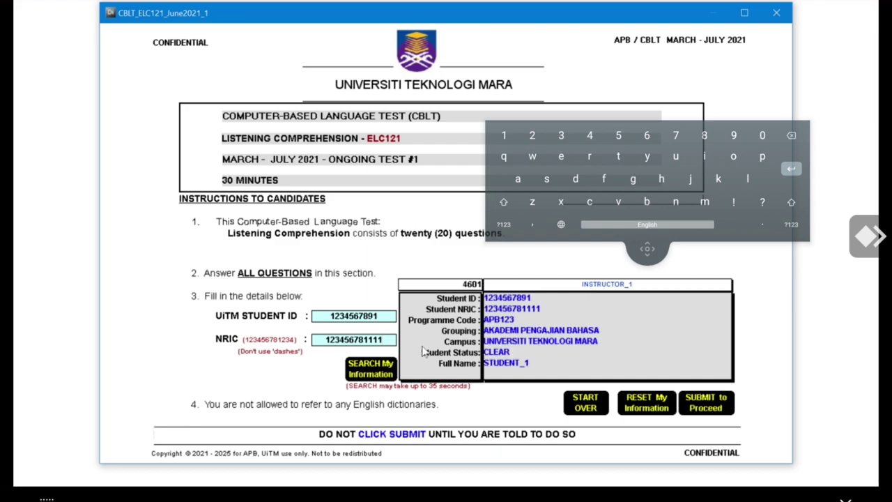
pyautogui.click(711, 403)
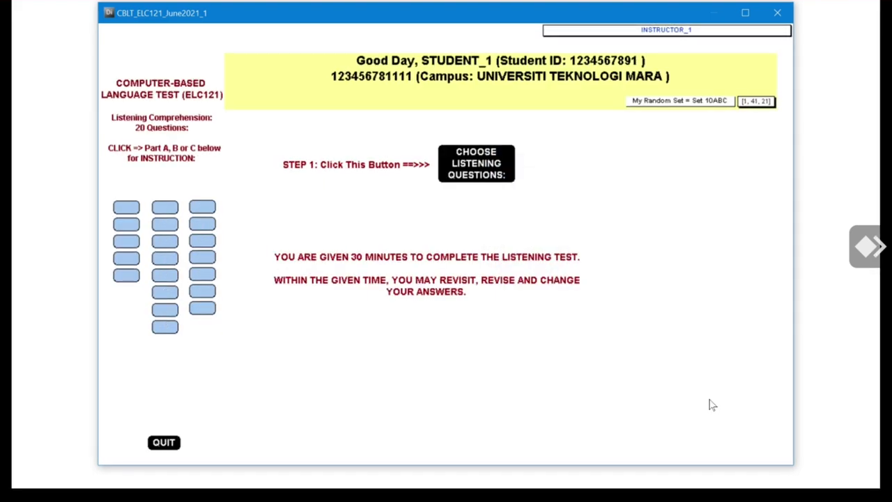
# Choose the listening questions and bring up question 1 under Part A
pyautogui.click(477, 177)
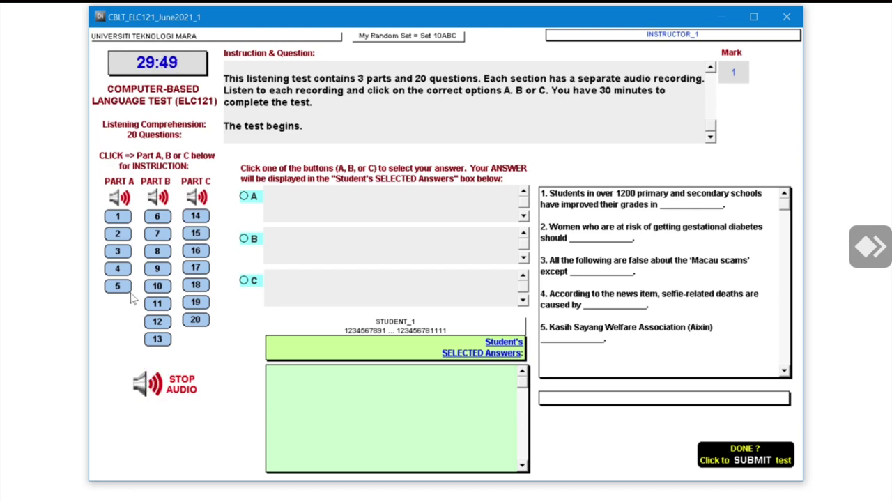
pyautogui.click(117, 219)
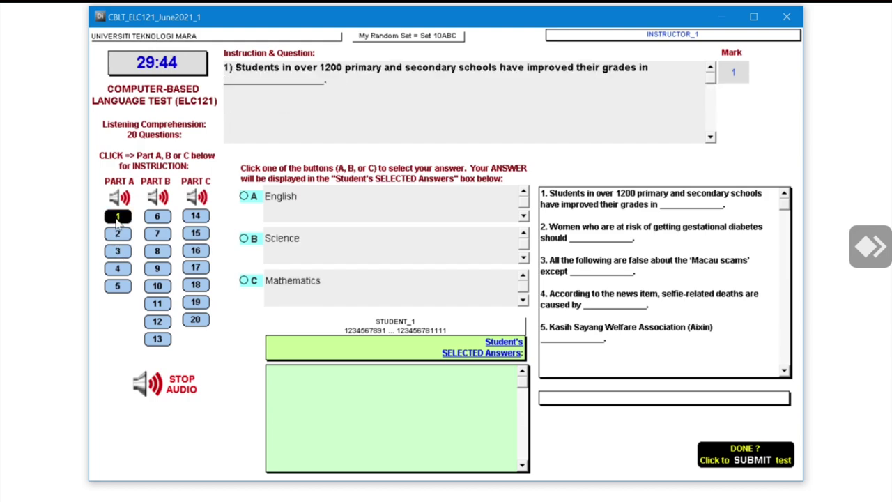
# Answer questions 1–5: English, managing blood sugar, China and Hong Kong, slipping from bridges, long beans
pyautogui.click(252, 198)
pyautogui.click(116, 235)
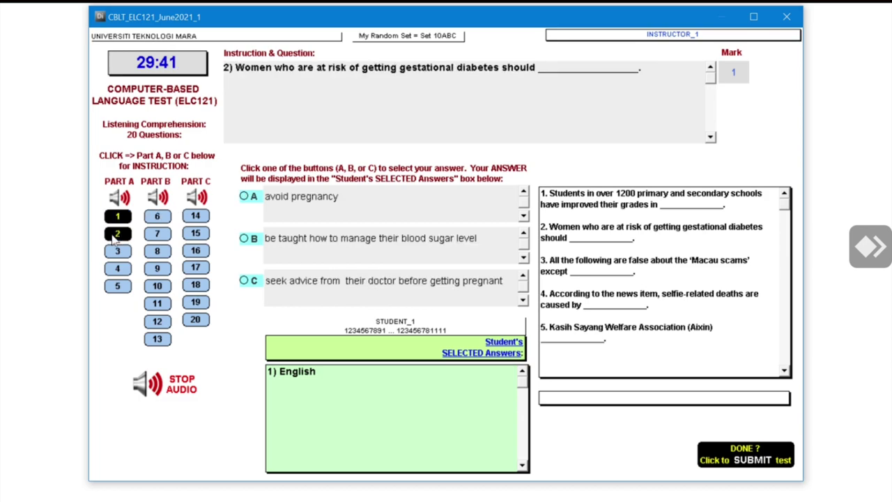
pyautogui.click(247, 239)
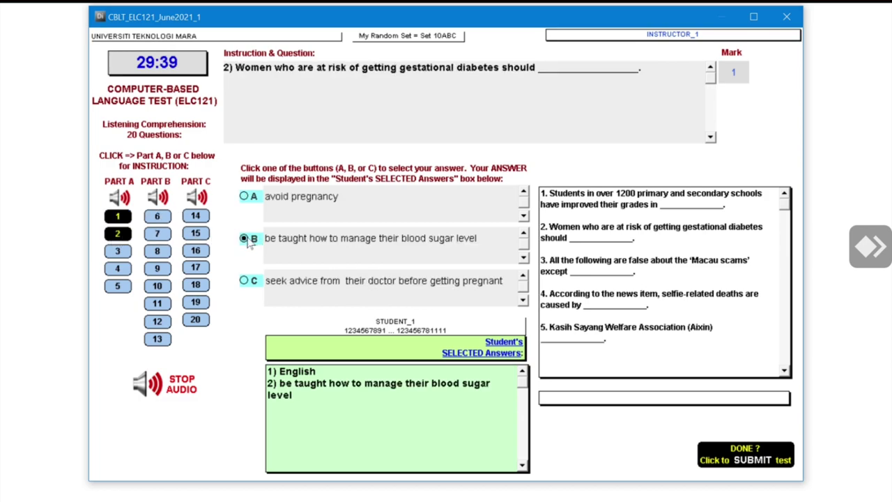
pyautogui.click(118, 252)
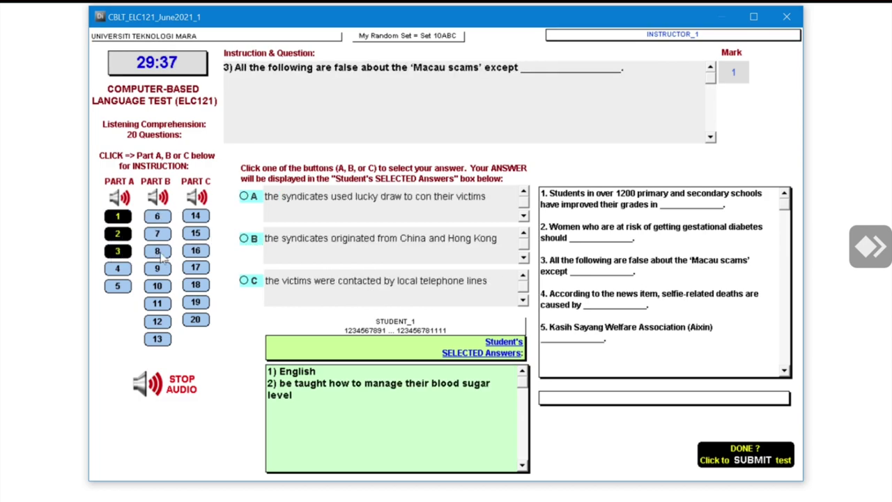
pyautogui.click(244, 238)
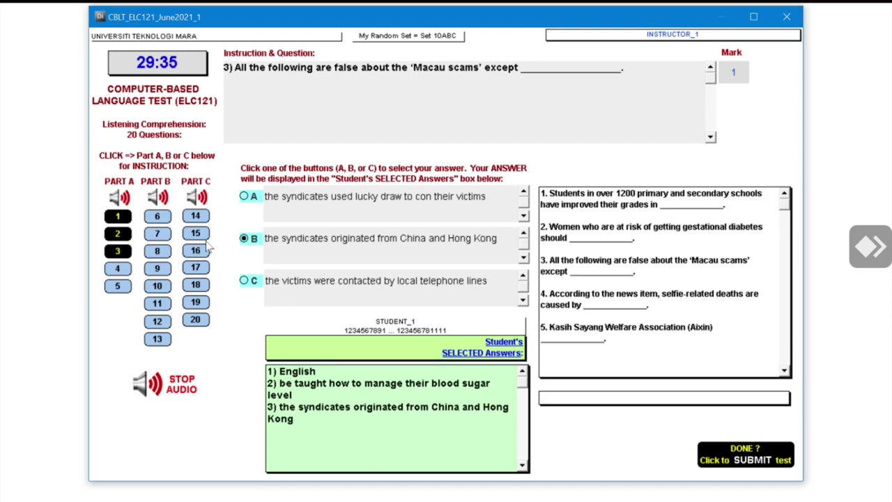
pyautogui.click(117, 271)
pyautogui.click(244, 280)
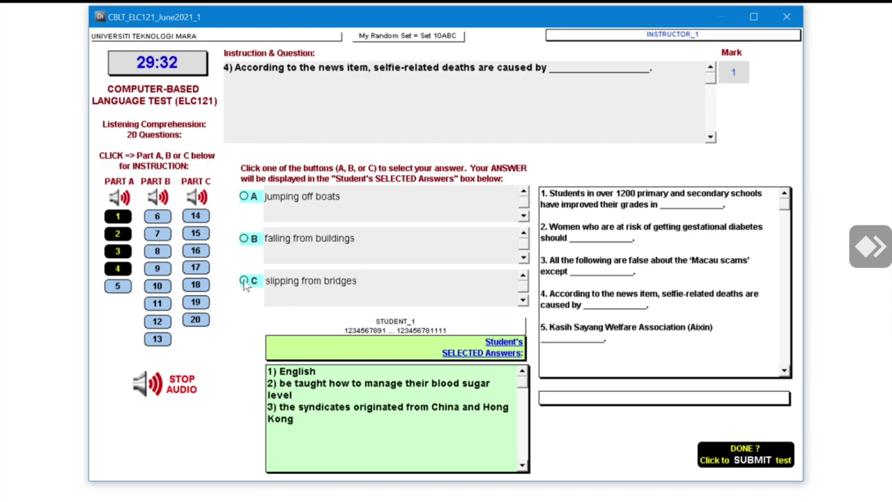
pyautogui.click(117, 285)
pyautogui.click(243, 281)
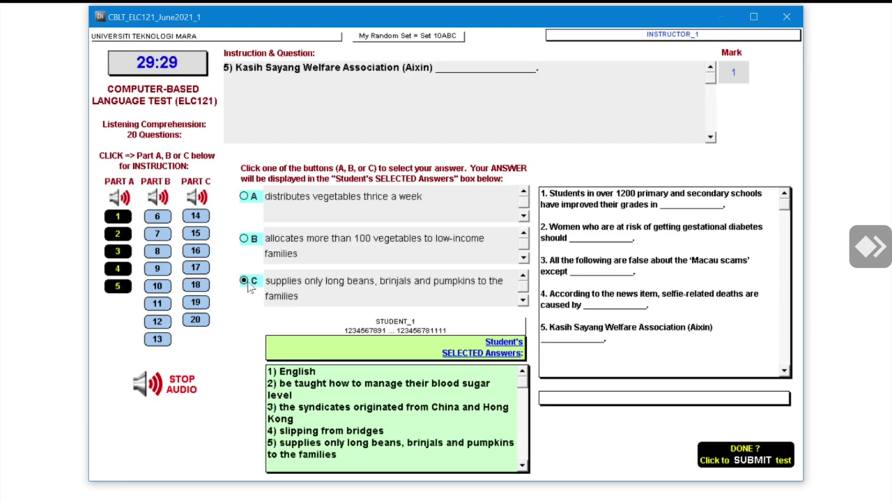
pyautogui.click(244, 281)
# Answer question 6 with try-outs and question 7 with Primetime Emmy, then go to question 8
pyautogui.click(157, 219)
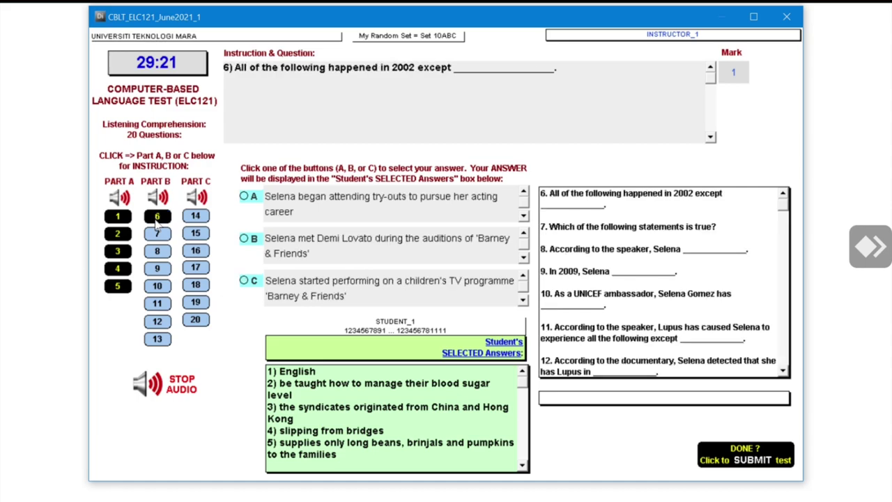
pyautogui.click(244, 195)
pyautogui.click(160, 236)
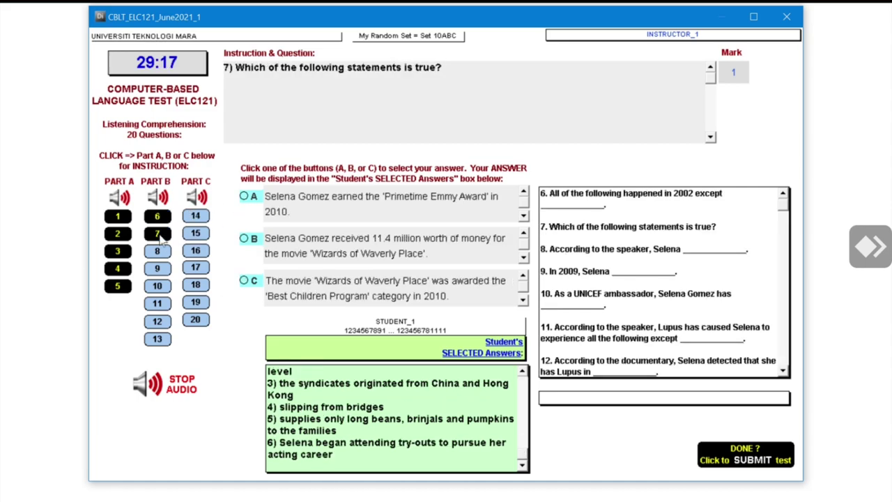
pyautogui.click(247, 196)
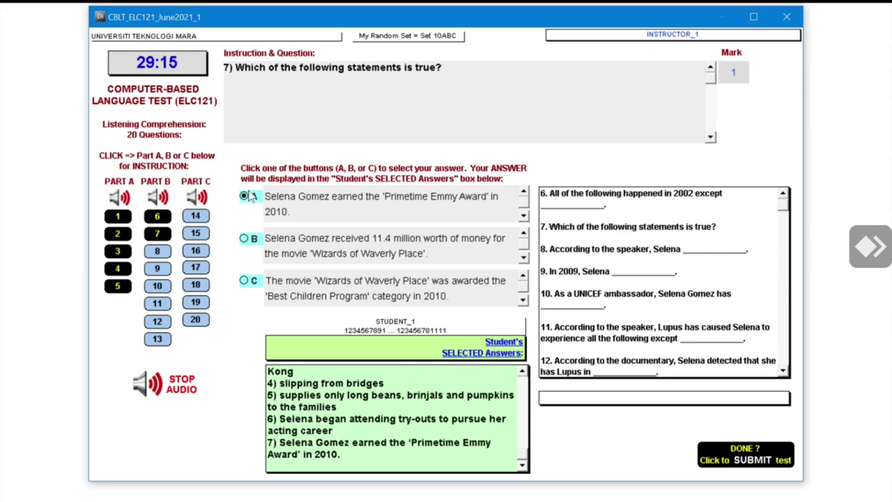
pyautogui.click(163, 249)
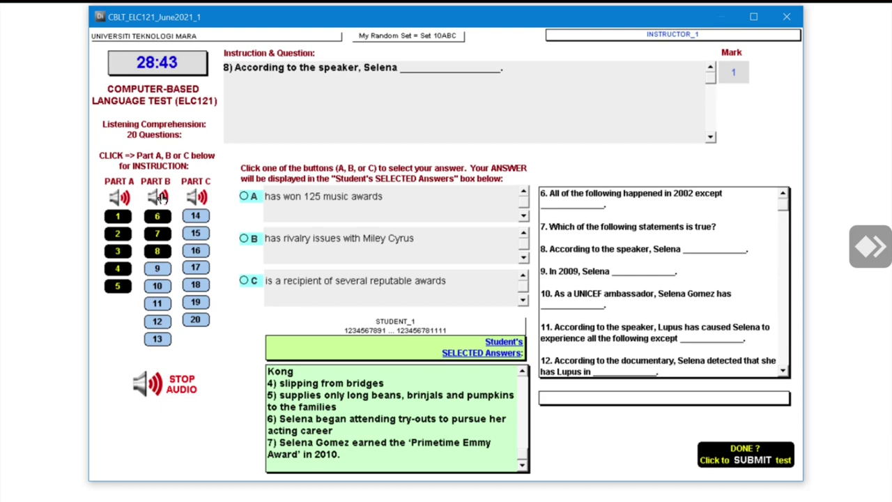
# Stop the playing audio, answer question 14 with 'somewhere', and bring up question 15
pyautogui.click(148, 381)
pyautogui.click(147, 380)
pyautogui.click(195, 217)
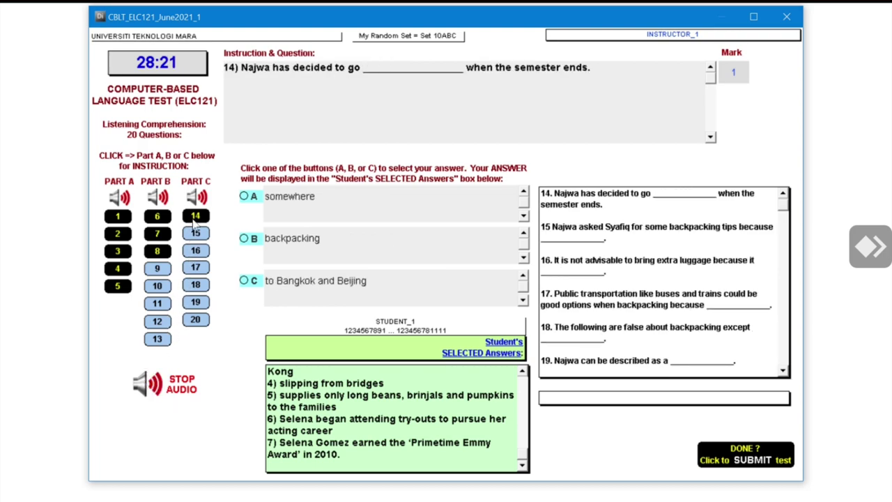
pyautogui.click(245, 197)
pyautogui.click(193, 236)
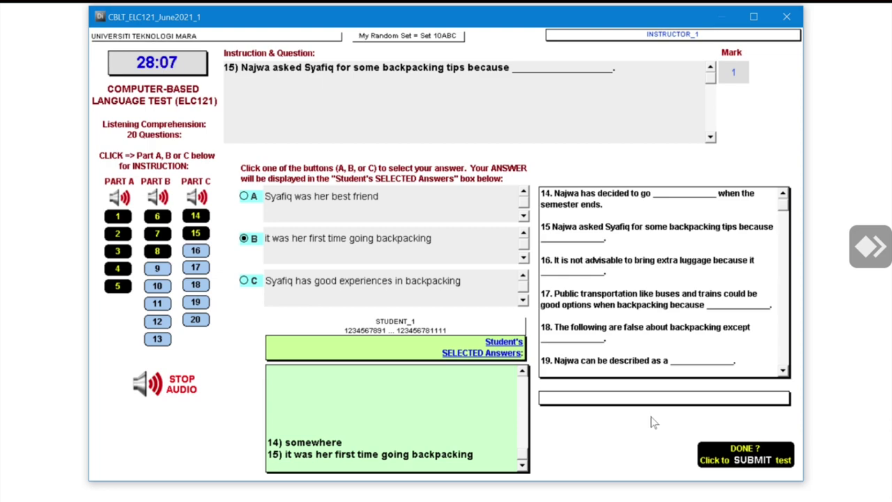
pyautogui.moveTo(725, 444)
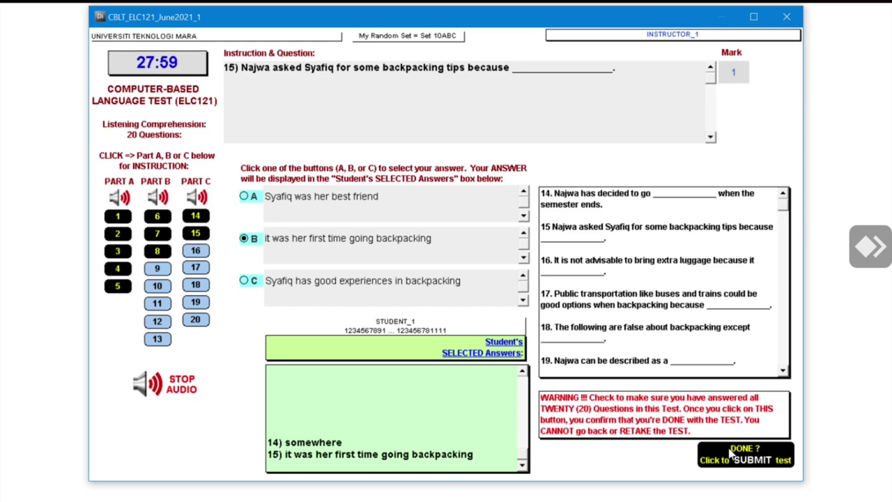
# Submit the ELC121 listening test and confirm with Yes in the Submit Test dialog
pyautogui.click(731, 453)
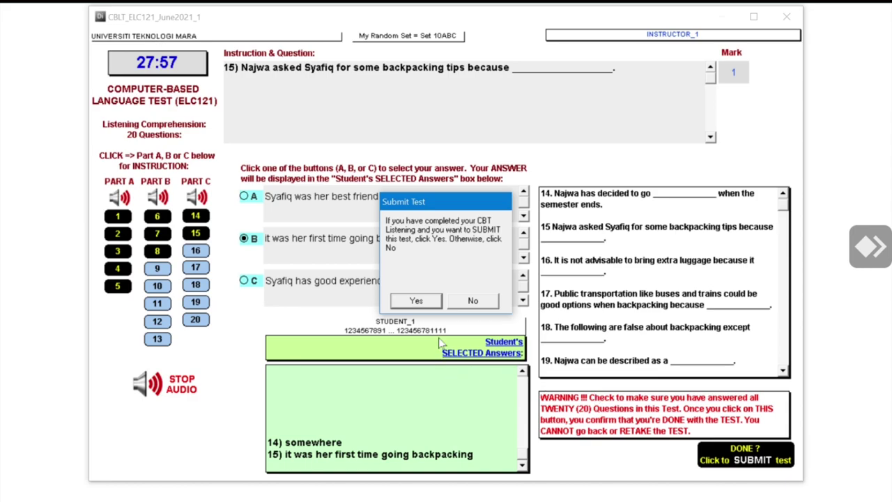
pyautogui.click(430, 302)
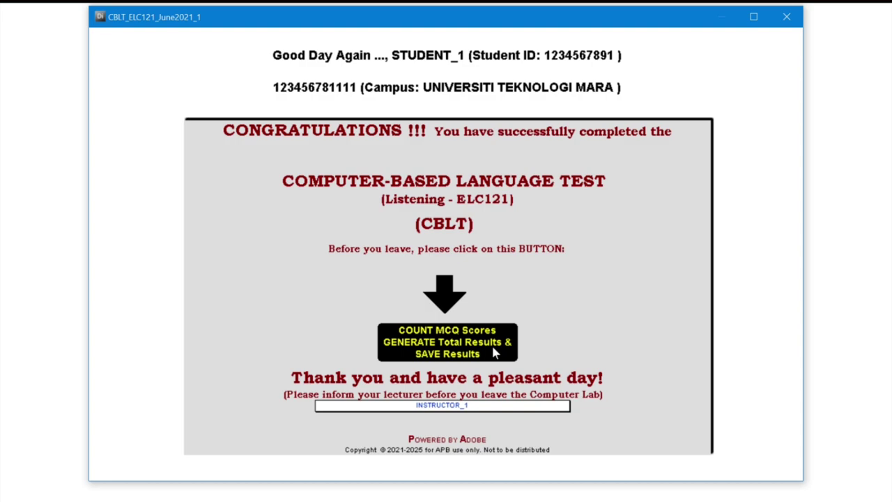
# Generate and save the total MCQ results, then go to the survey before quitting
pyautogui.click(493, 354)
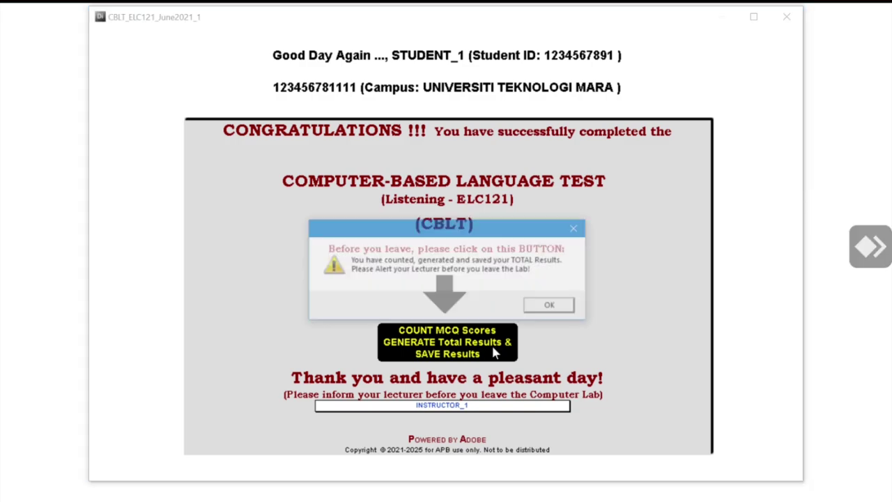
pyautogui.click(537, 310)
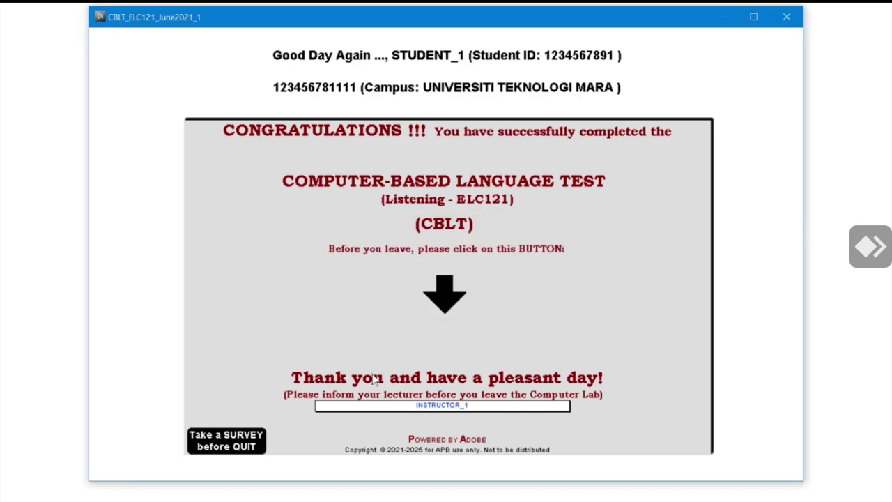
pyautogui.click(217, 442)
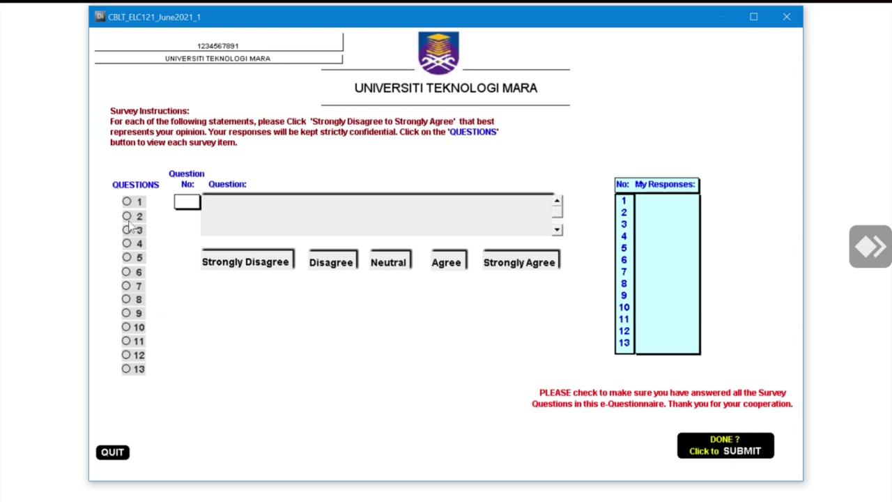
# Rate survey statements 1 and 2 as Strongly Disagree
pyautogui.click(126, 202)
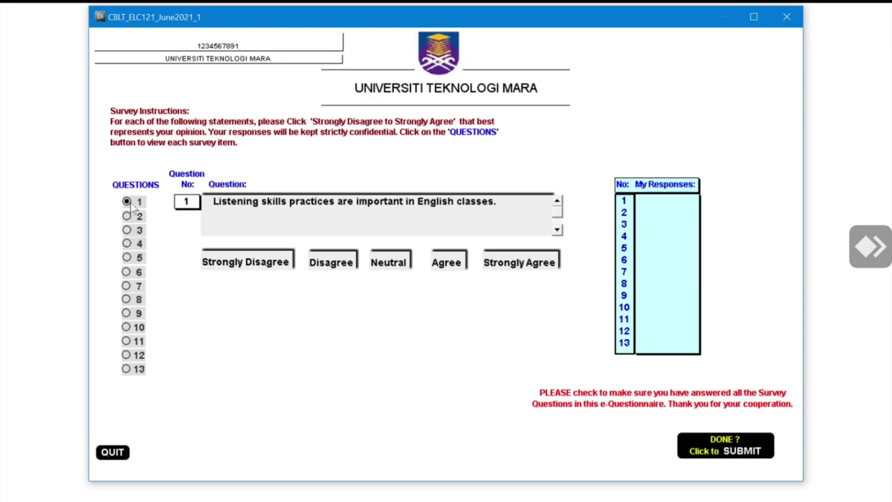
pyautogui.click(234, 263)
pyautogui.click(128, 216)
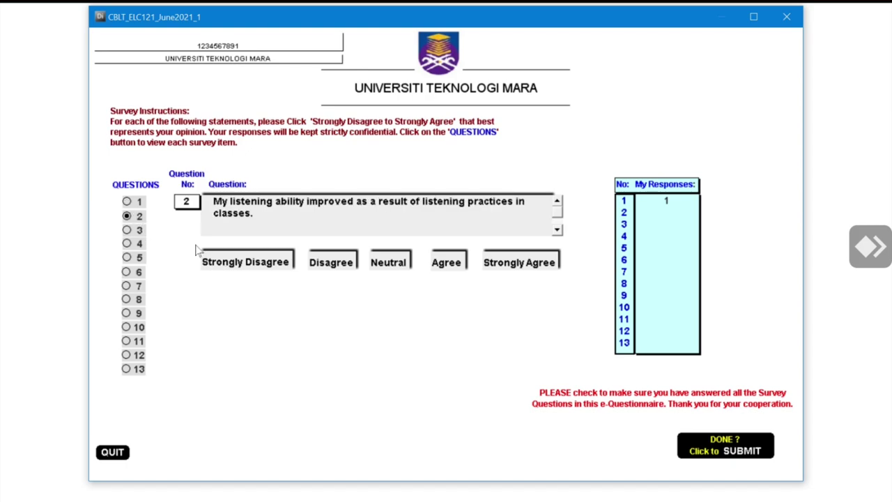
pyautogui.click(223, 269)
# Submit the e-questionnaire, confirm, and send the survey responses
pyautogui.click(764, 439)
pyautogui.click(417, 301)
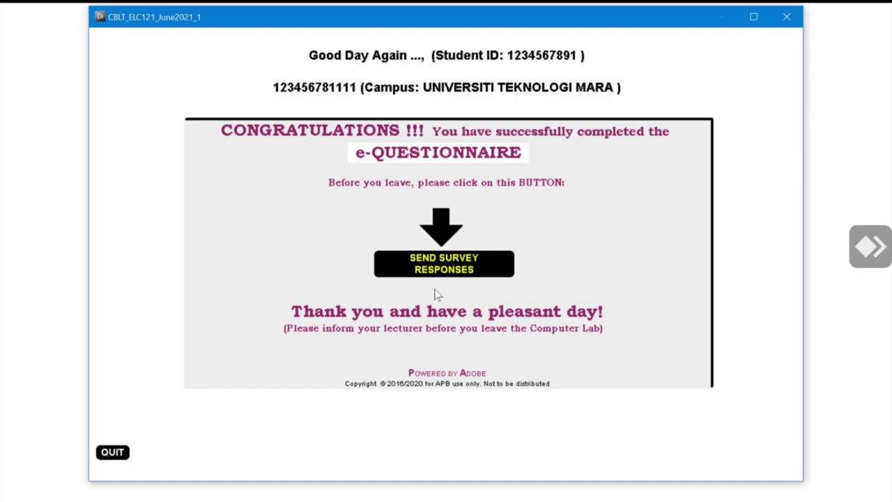
pyautogui.click(452, 274)
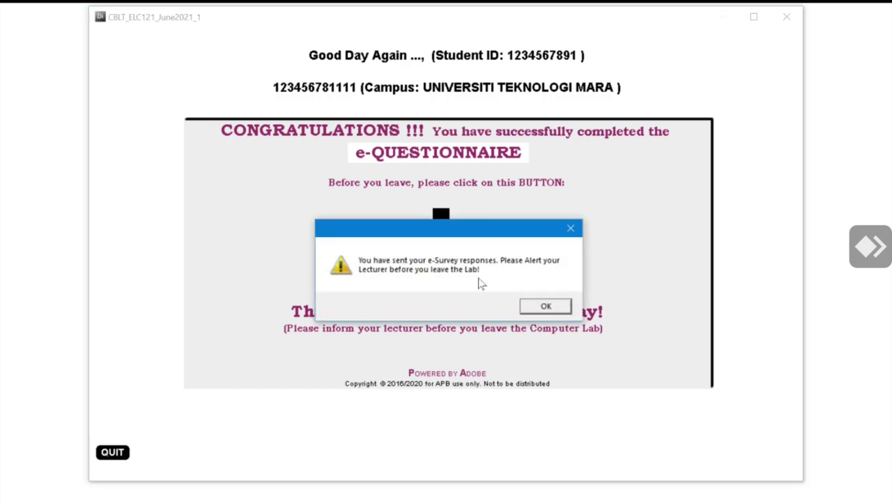
pyautogui.click(545, 306)
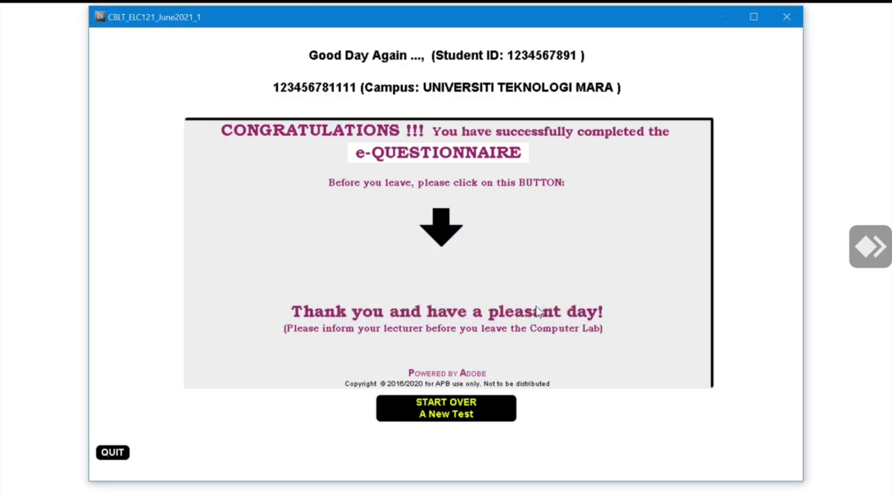